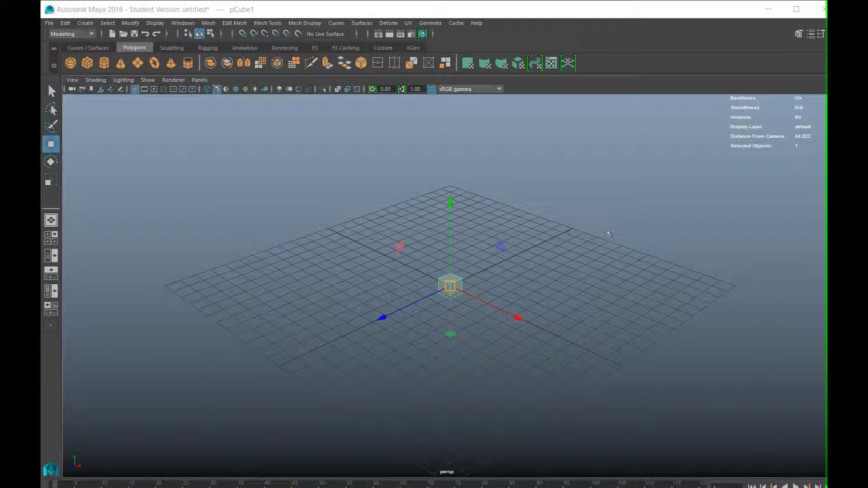
# Switch to Blender and look at the default cube from the front, side, top and camera views.
pyautogui.keyDown('alt'); pyautogui.moveTo(588, 293); pyautogui.dragTo(539, 300); pyautogui.keyUp('alt')
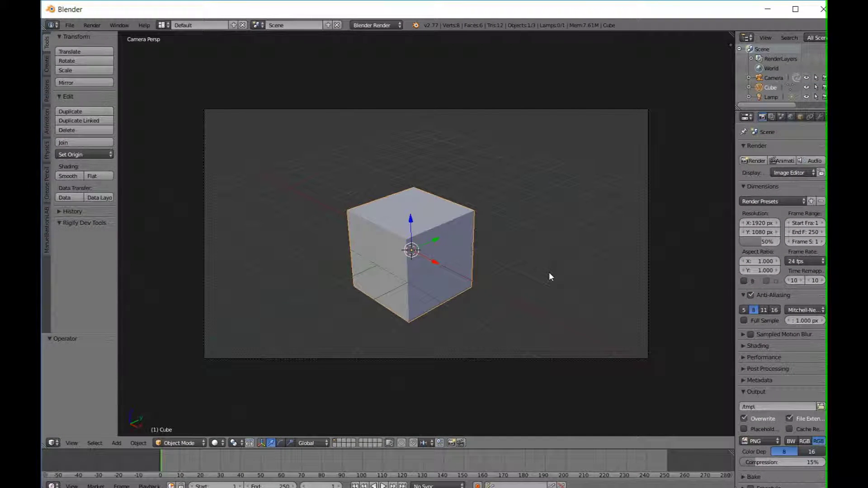
pyautogui.press('KP_1')
pyautogui.press('KP_3')
pyautogui.press('KP_7')
pyautogui.press('KP_0')
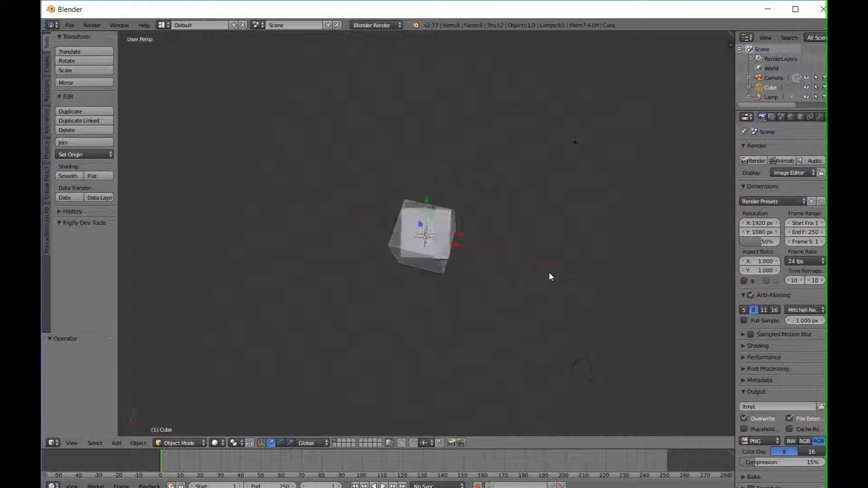
pyautogui.press('KP_0')
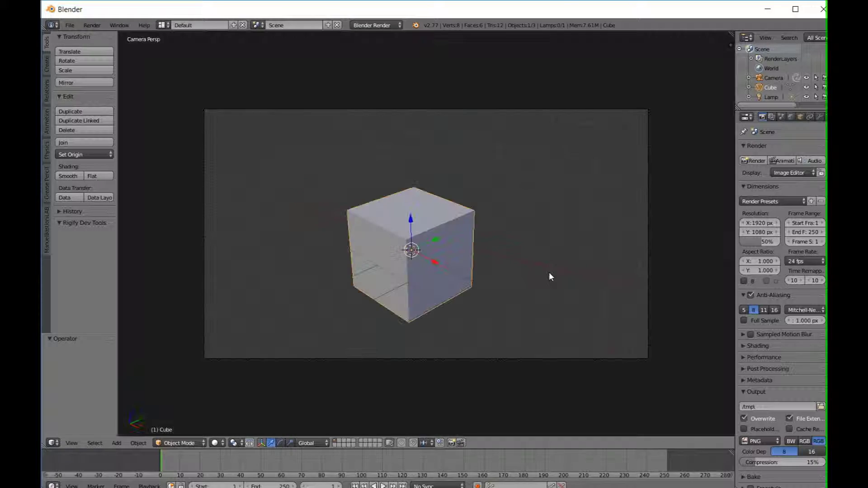
# Switch back to Maya and toggle the viewport between the four-view layout and the single perspective view.
pyautogui.click(765, 12)
pyautogui.keyDown('alt'); pyautogui.moveTo(545, 261); pyautogui.dragTo(563, 256); pyautogui.keyUp('alt')
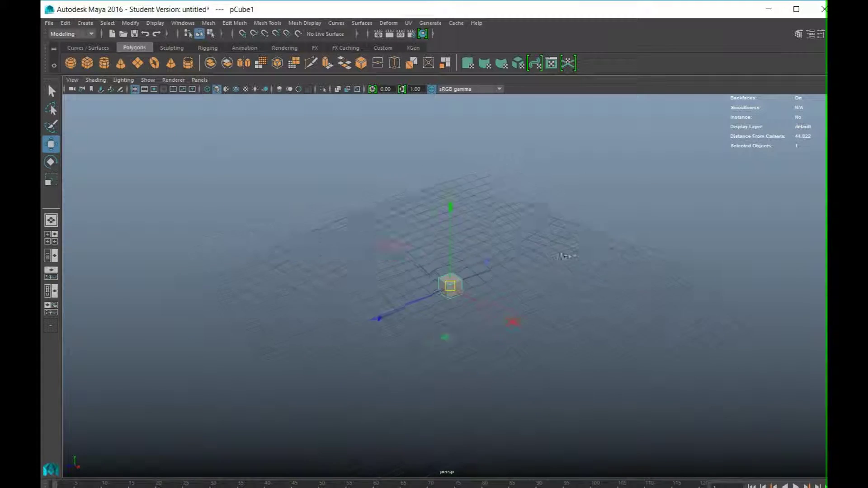
pyautogui.press('space')
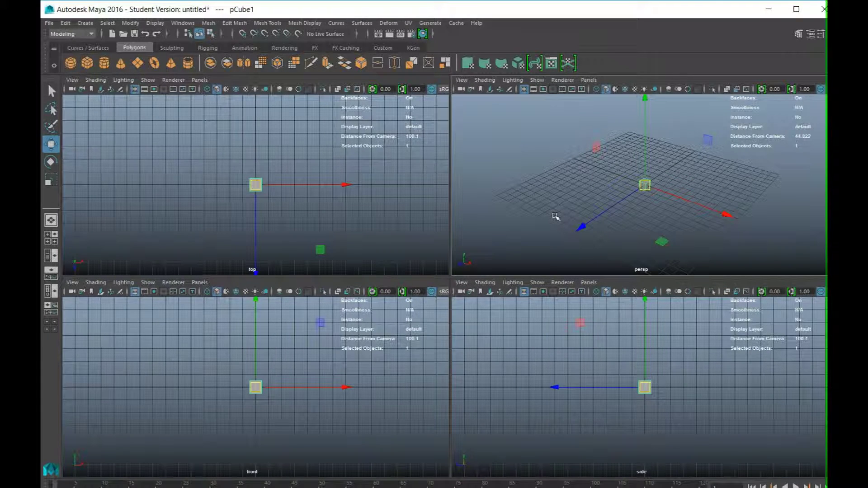
pyautogui.press('space')
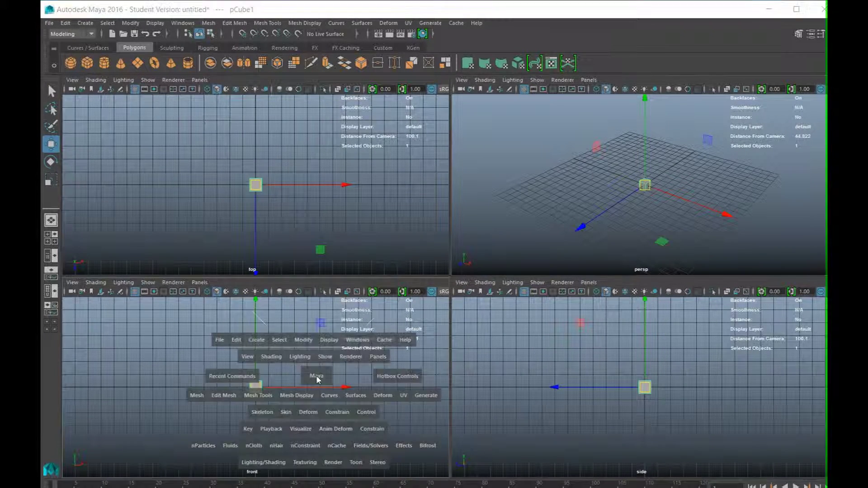
pyautogui.press('space')
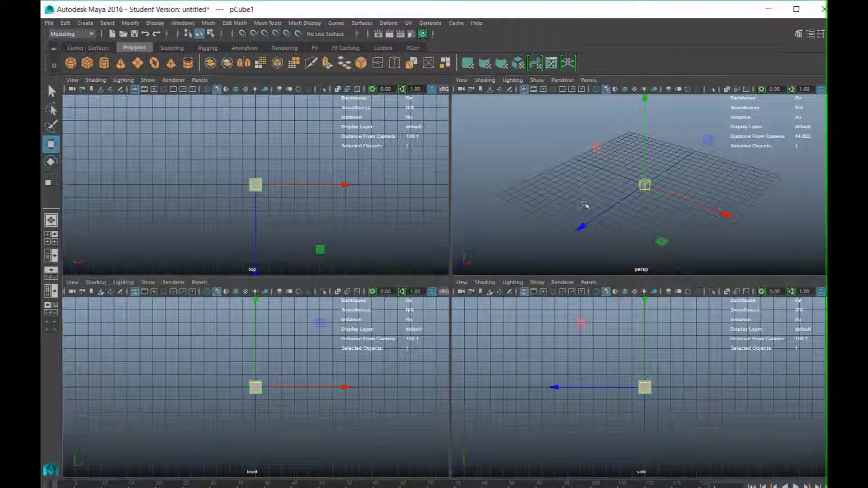
pyautogui.press('space')
pyautogui.press('space')
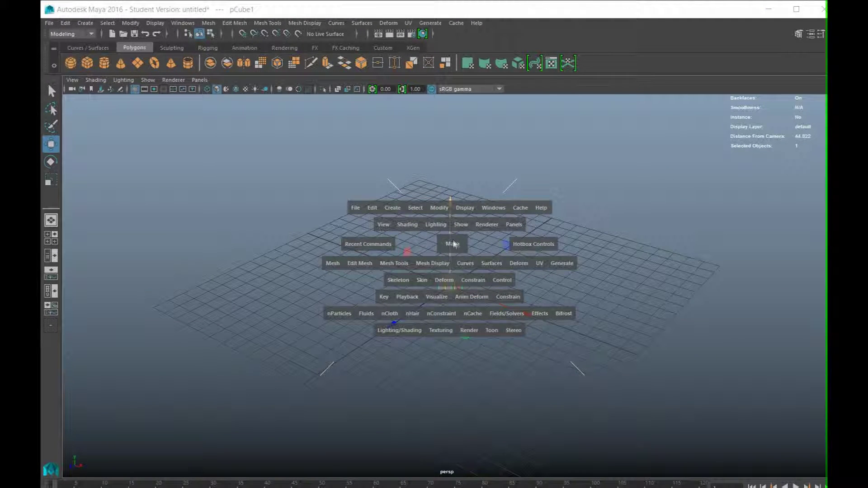
# Switch the viewport to the left view of the cube and back to perspective.
pyautogui.click(456, 244)
pyautogui.moveTo(456, 245); pyautogui.dragTo(423, 230)
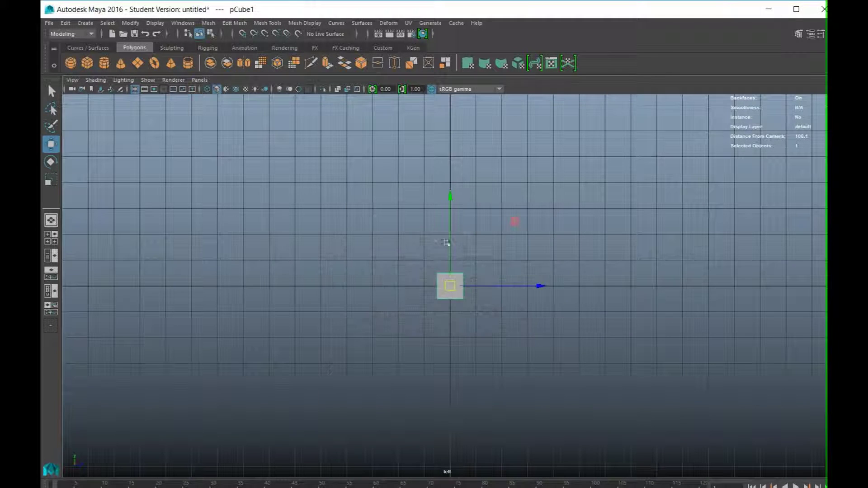
pyautogui.press('space')
pyautogui.moveTo(498, 250); pyautogui.dragTo(493, 226)
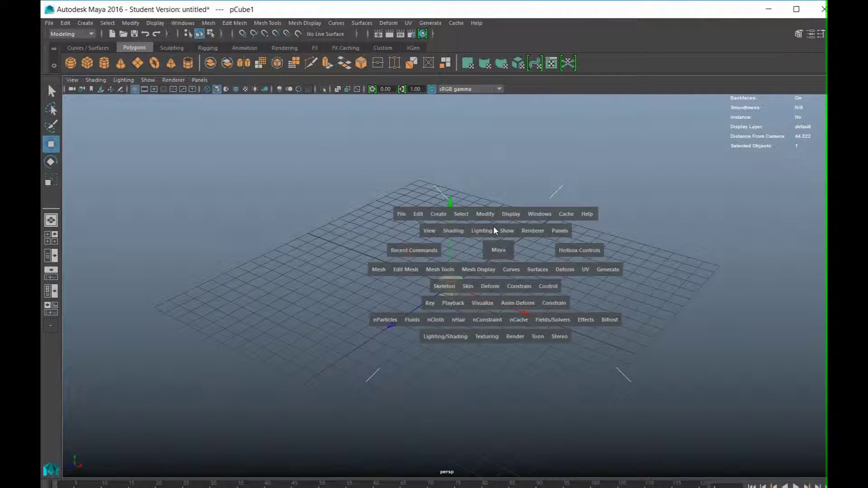
# Show the four-view layout, return to the single perspective view, and inspect the cube up close from another angle.
pyautogui.press('space')
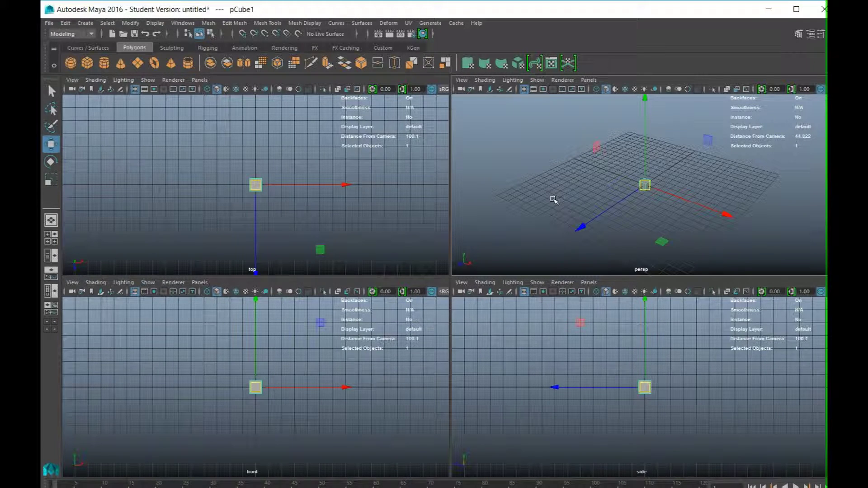
pyautogui.press('space')
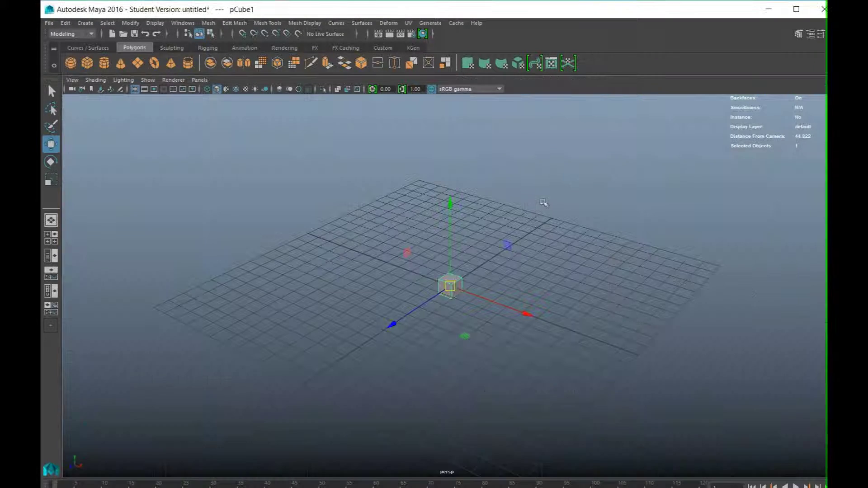
pyautogui.keyDown('alt'); pyautogui.moveTo(580, 310); pyautogui.dragTo(550, 313); pyautogui.keyUp('alt')
pyautogui.keyDown('alt'); pyautogui.moveTo(615, 294); pyautogui.dragTo(555, 283, button='middle'); pyautogui.keyUp('alt')
pyautogui.scroll(6, 541, 283)
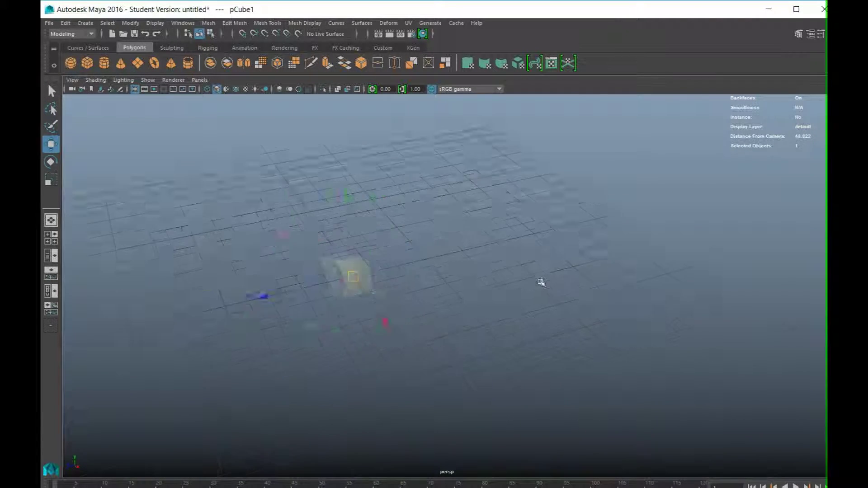
pyautogui.keyDown('alt'); pyautogui.moveTo(442, 256); pyautogui.dragTo(565, 257, button='middle'); pyautogui.keyUp('alt')
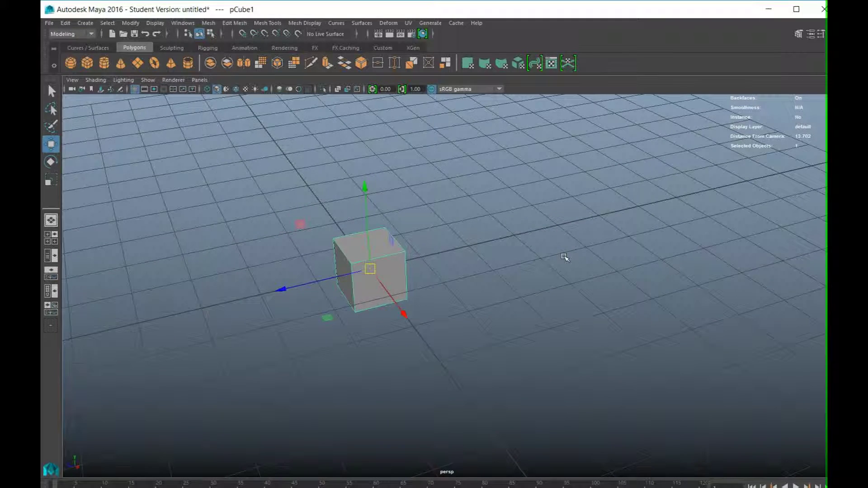
# Cycle the viewport through the orthographic views and return to the default perspective view.
pyautogui.press('space')
pyautogui.press('space')
pyautogui.press('space')
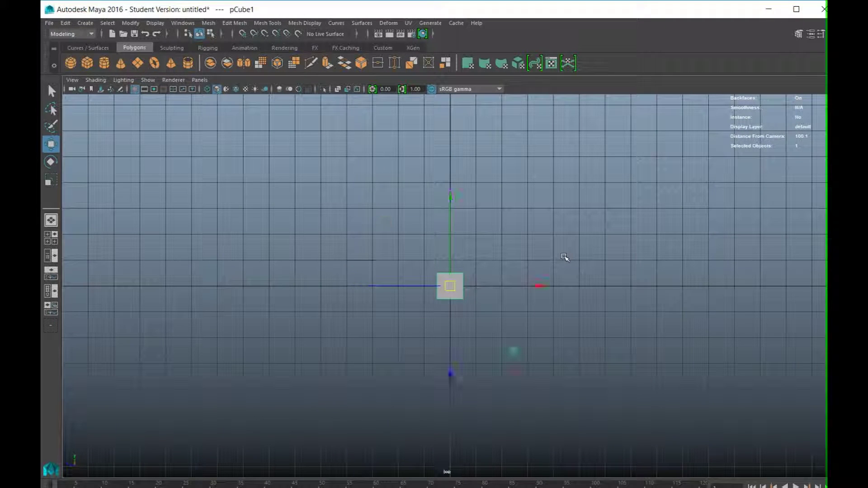
pyautogui.press('space')
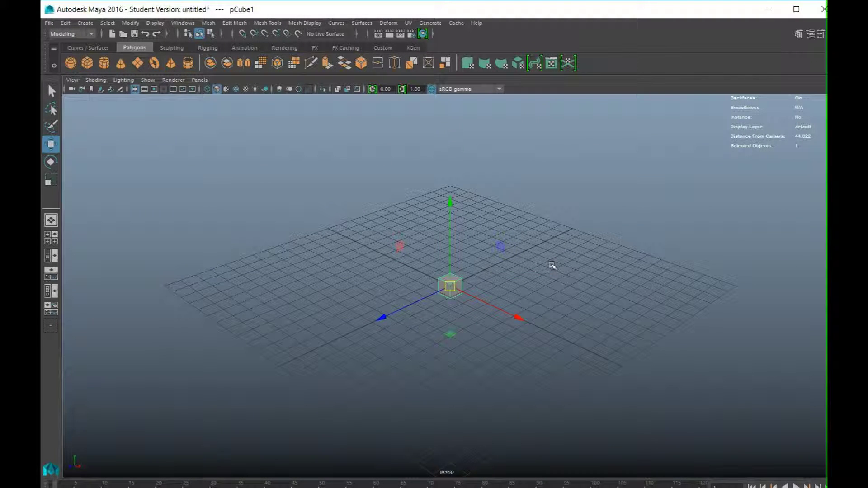
# Frame the selected cube in the perspective view and inspect it from several angles at close range.
pyautogui.press('f')
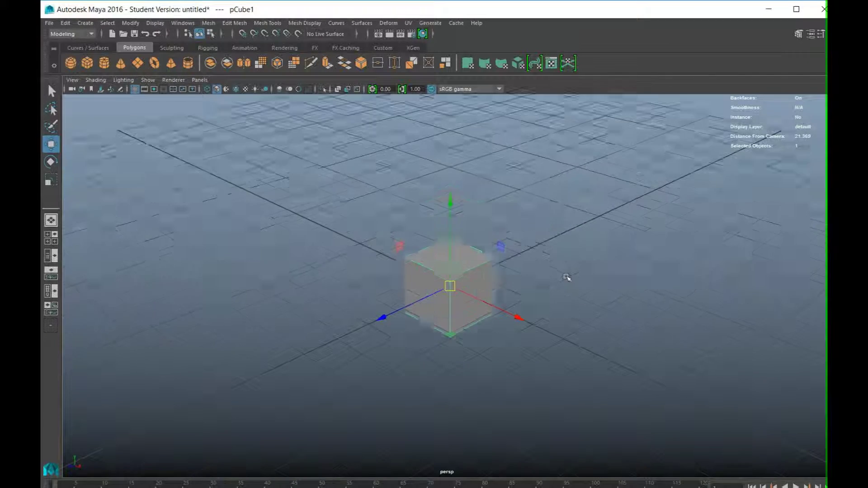
pyautogui.keyDown('alt'); pyautogui.moveTo(437, 286); pyautogui.dragTo(527, 295); pyautogui.keyUp('alt')
pyautogui.keyDown('alt'); pyautogui.moveTo(321, 291); pyautogui.dragTo(475, 279, button='middle'); pyautogui.keyUp('alt')
pyautogui.scroll(5, 470, 278)
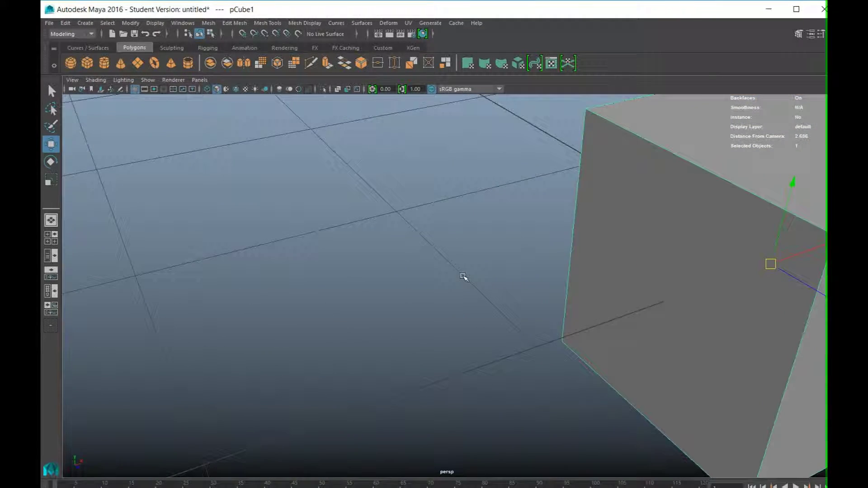
# Look at the cube in the side and top views and reset the viewport to the default perspective.
pyautogui.press('space')
pyautogui.scroll(8, 334, 330)
pyautogui.keyDown('alt'); pyautogui.moveTo(312, 312); pyautogui.dragTo(507, 167, button='middle'); pyautogui.keyUp('alt')
pyautogui.press('space')
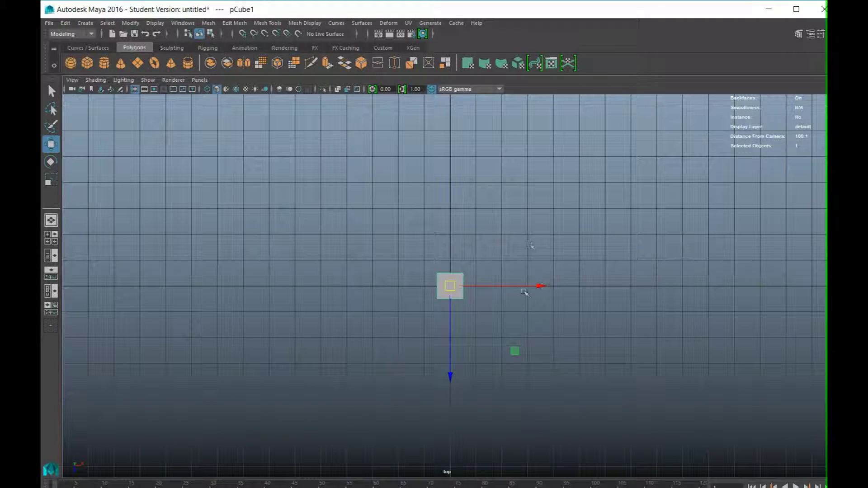
pyautogui.press('space')
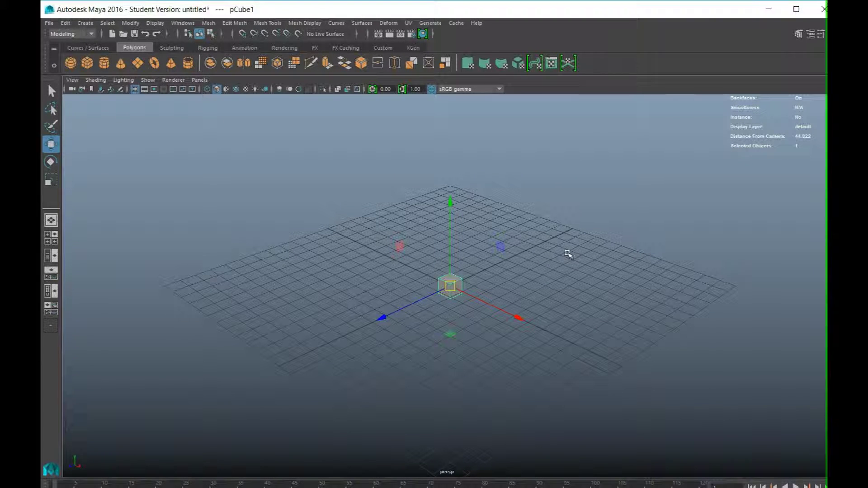
# Show the four-view layout, change the perspective panel to the side view, and restore the single perspective view.
pyautogui.press('space')
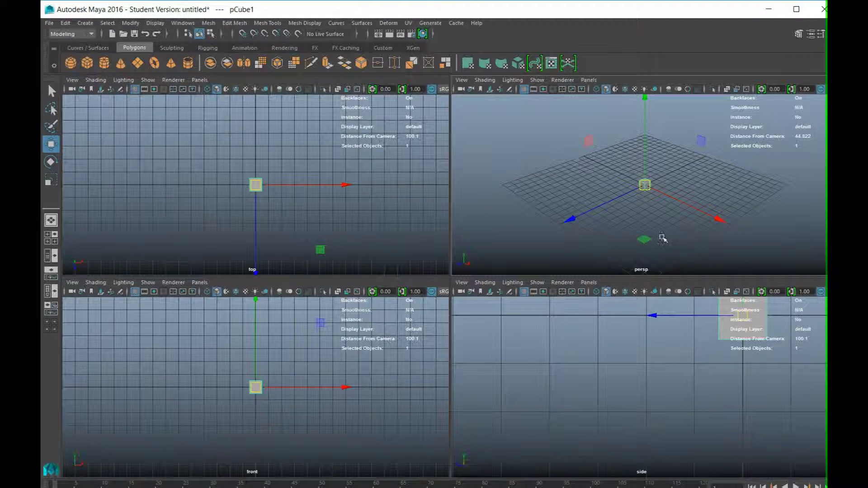
pyautogui.hotkey('alt', 'Home')
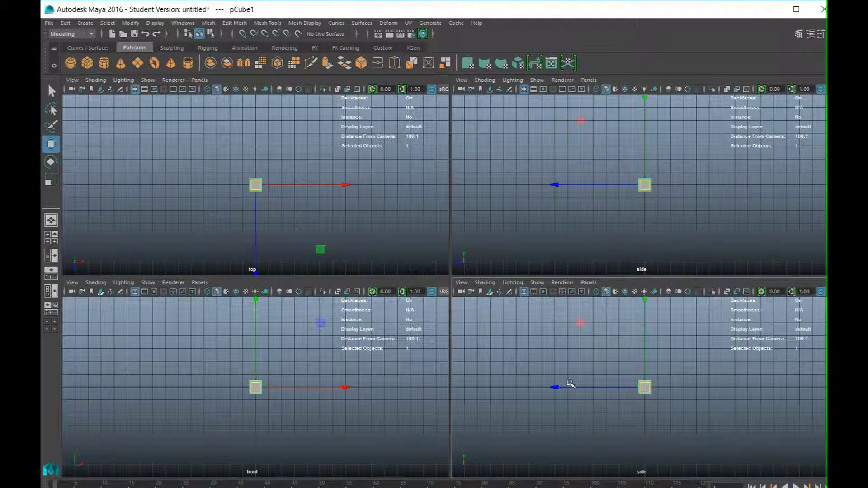
pyautogui.press('space')
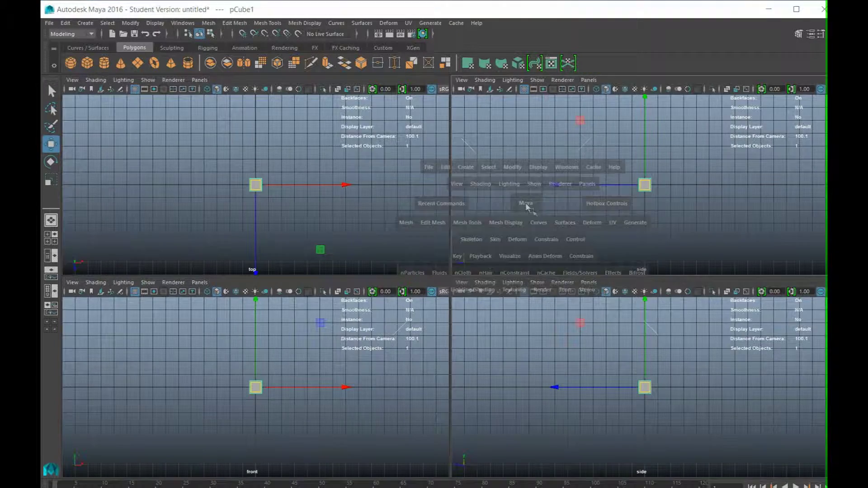
pyautogui.click(533, 212)
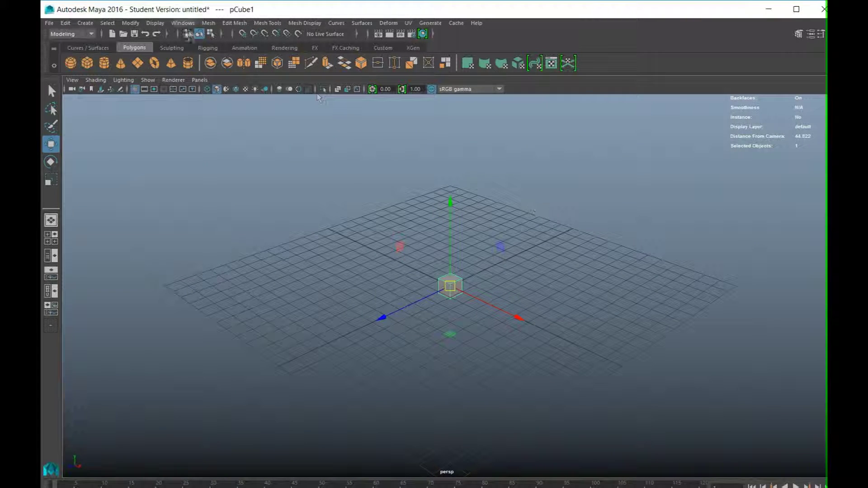
# Open the Hotkey Editor and list the hotkeys in the Custom Scripts category.
pyautogui.click(183, 23)
pyautogui.moveTo(215, 86)
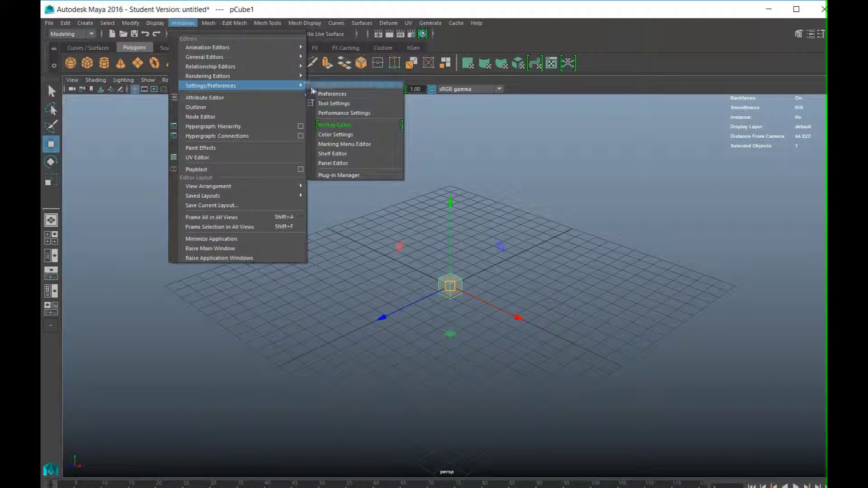
pyautogui.click(348, 128)
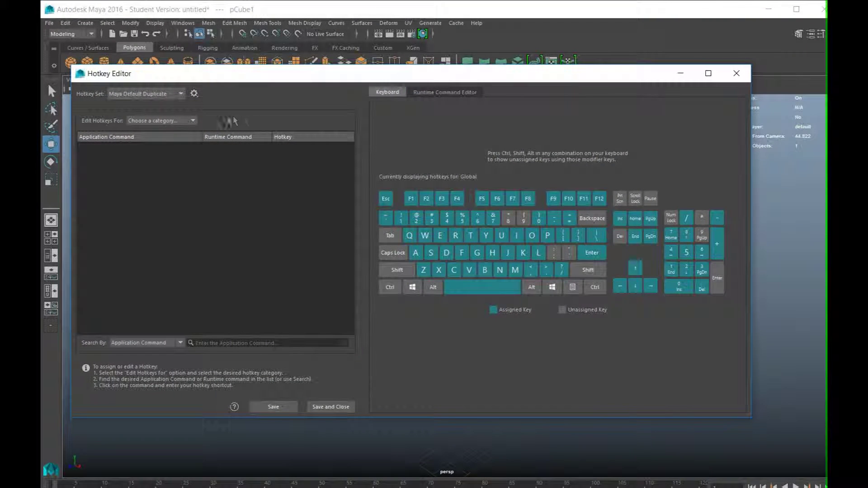
pyautogui.click(193, 122)
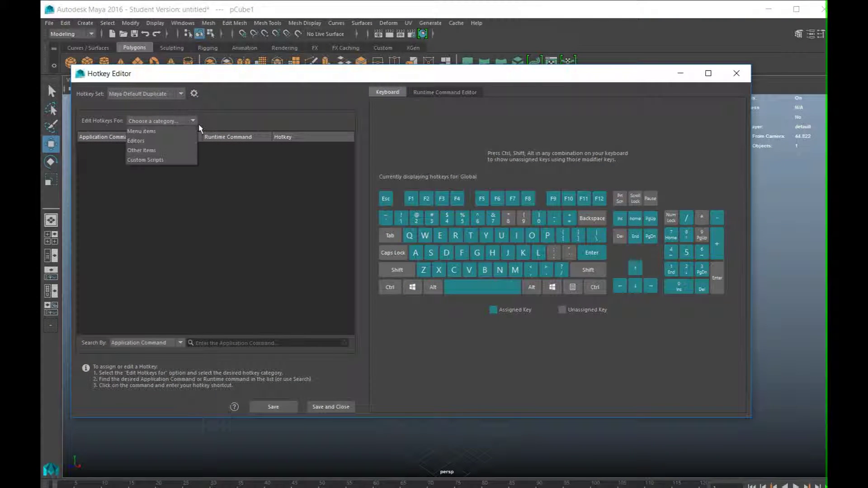
pyautogui.click(161, 159)
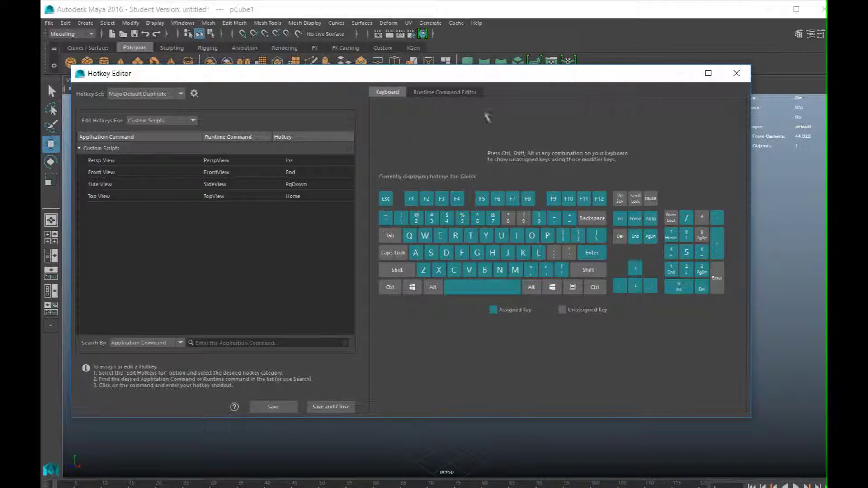
# Create a new runtime command named Perspview in the Custom Scripts category.
pyautogui.click(468, 94)
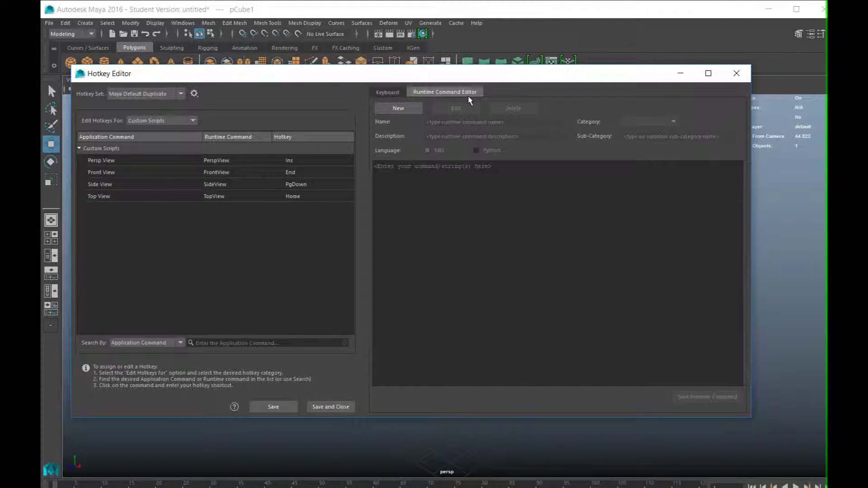
pyautogui.click(411, 110)
pyautogui.click(447, 122)
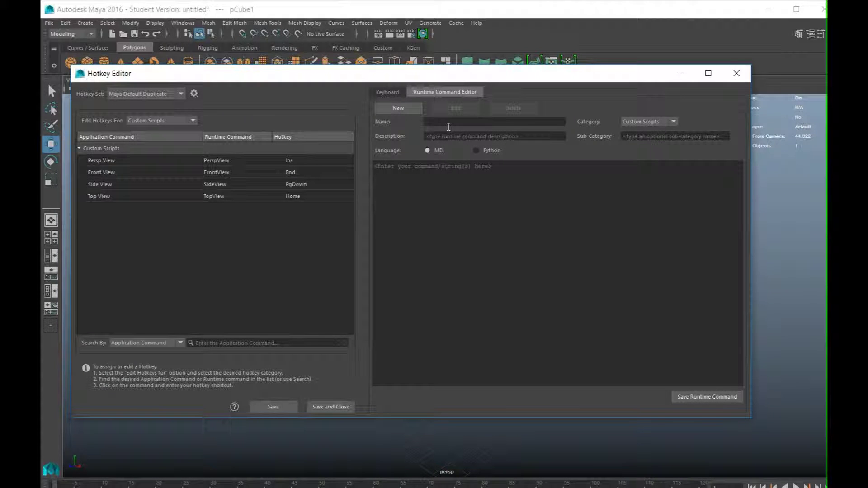
pyautogui.write('Ferspview')
# Paste the MEL script "lookThroughModelPanel persp modelPanel4; GoToDefaultView;" into the Perspview command, save the command and select it in the list.
pyautogui.click(450, 186)
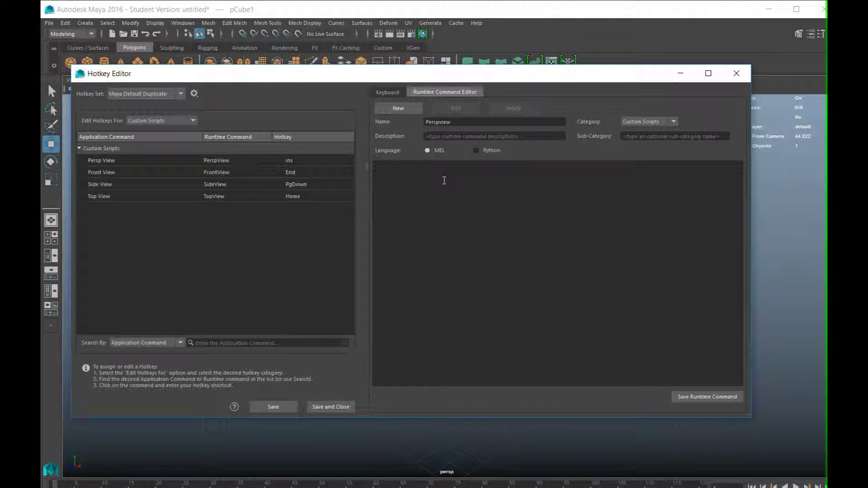
pyautogui.write('lookThroughModelPanel persp modelPanel4; GoToDefaultView;')
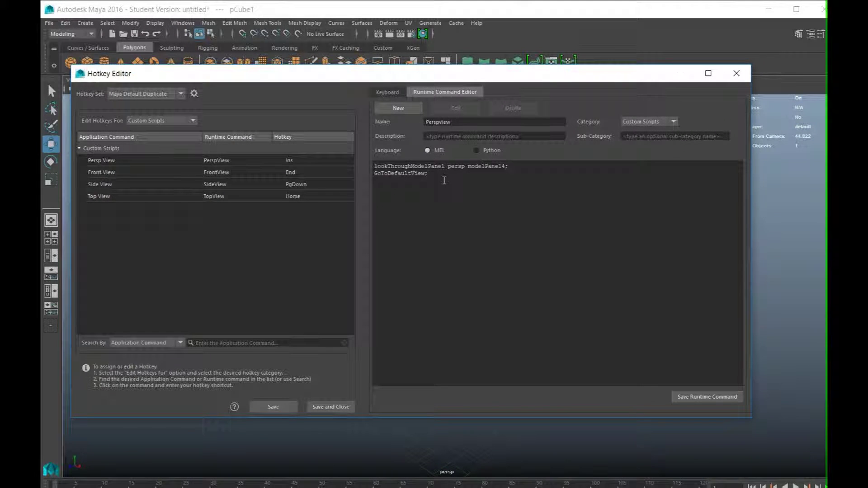
pyautogui.click(375, 167)
pyautogui.click(696, 400)
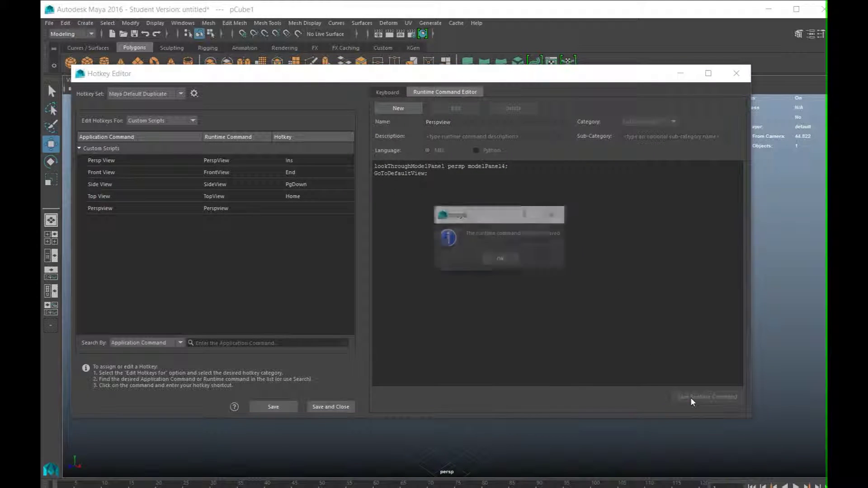
pyautogui.click(501, 259)
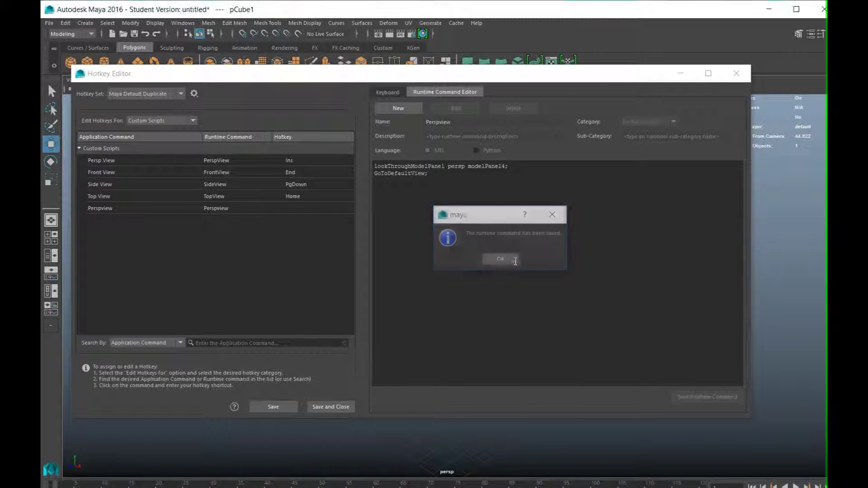
pyautogui.click(137, 211)
pyautogui.click(161, 232)
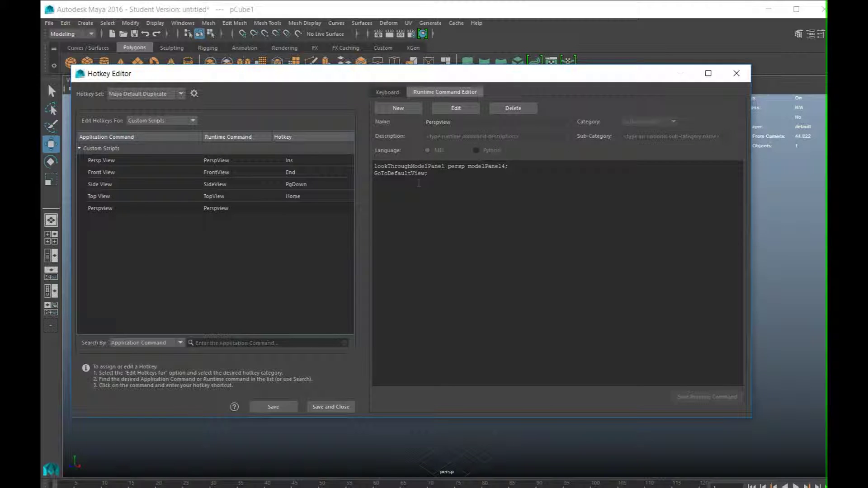
# Create and save a runtime command named Frontview with the MEL script "lookThroughModelPanel front modelPanel4; GoToDefaultView;".
pyautogui.click(412, 111)
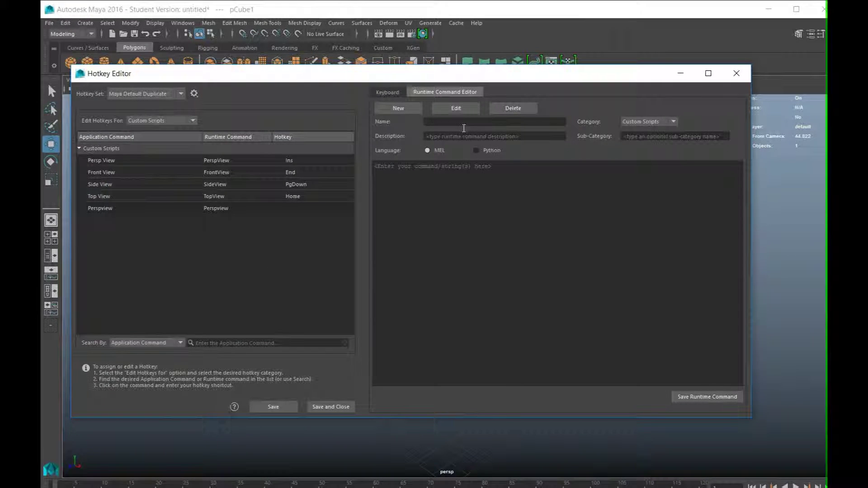
pyautogui.write('Frontview')
pyautogui.click(447, 198)
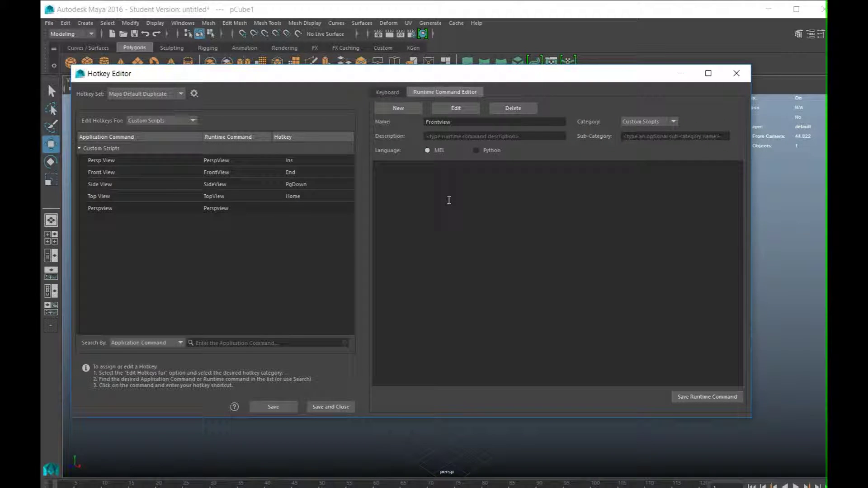
pyautogui.write('lookThroughModelPanel persp modelPanel4; GoToDefaultView;')
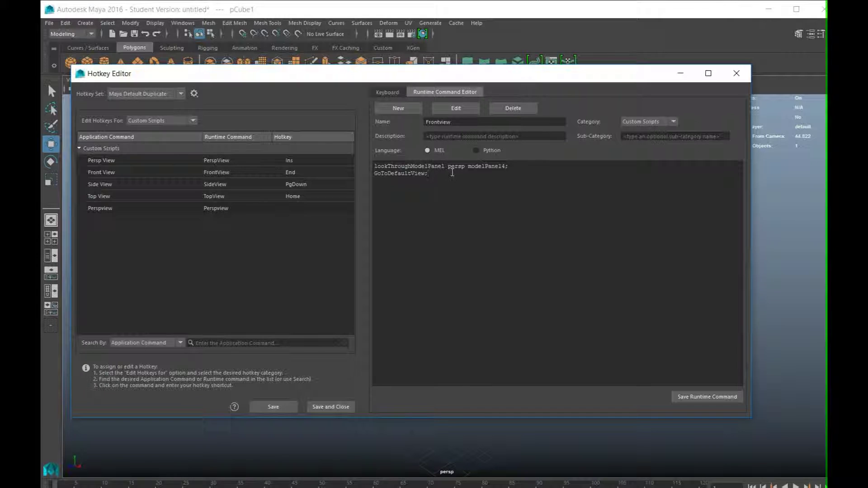
pyautogui.moveTo(449, 167); pyautogui.dragTo(465, 173)
pyautogui.write('front')
pyautogui.click(708, 397)
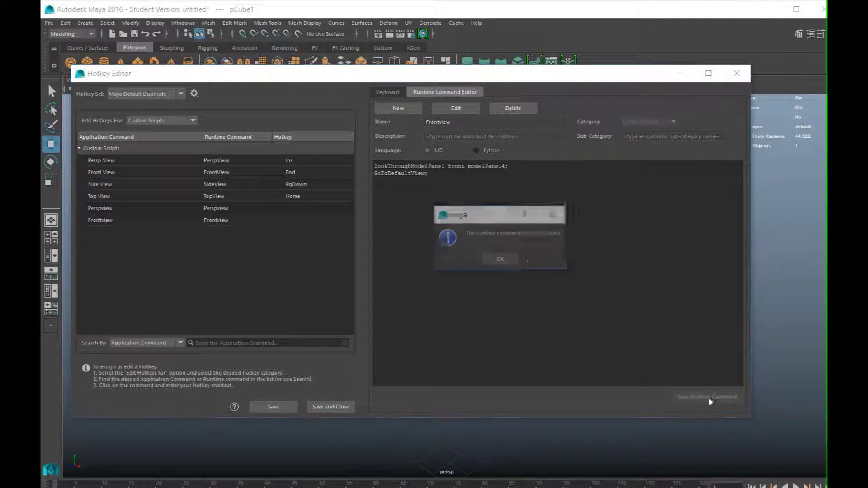
# Create and save a runtime command named Sideview with the MEL script "lookThroughModelPanel side modelPanel4; GoToDefaultView;".
pyautogui.click(428, 121)
pyautogui.write('Sidevie')
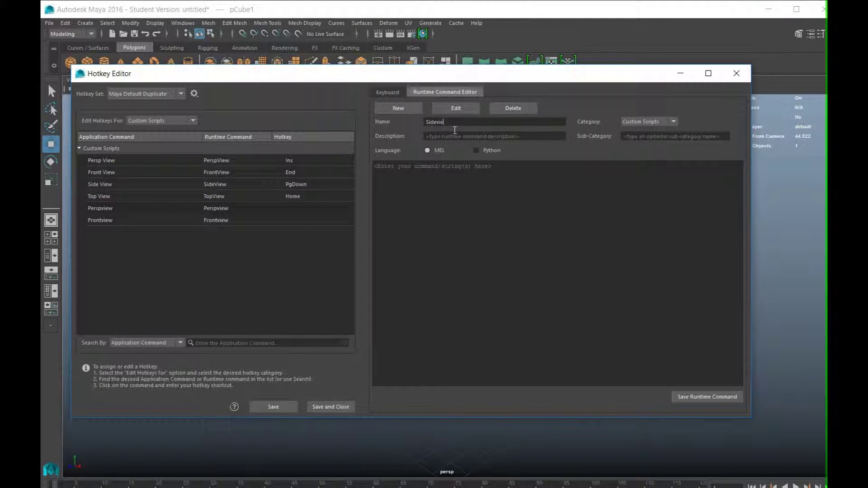
pyautogui.write('w')
pyautogui.click(443, 197)
pyautogui.write('lookThroughModelPanel persp modelPanel4; GoToDefaultView;')
pyautogui.doubleClick(455, 168)
pyautogui.write('side')
pyautogui.click(695, 399)
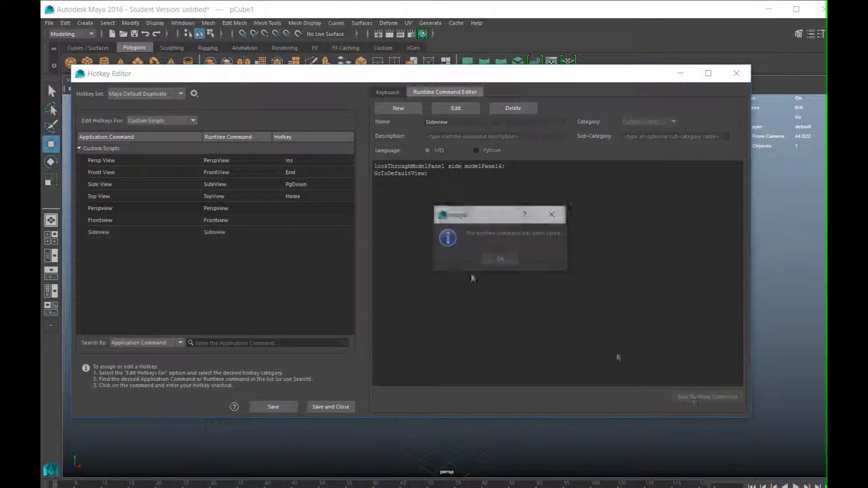
# Create and save a runtime command named Topview with the MEL script "lookThroughModelPanel top modelPanel4; GoToDefaultView;".
pyautogui.click(484, 198)
pyautogui.write('lookThroughModelPanel persp modelPanel4; GoToDefaultView;')
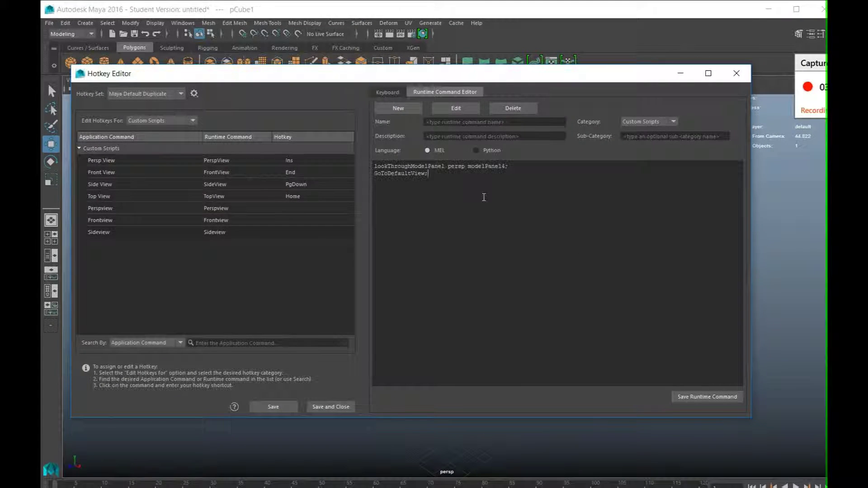
pyautogui.doubleClick(488, 165)
pyautogui.doubleClick(454, 166)
pyautogui.write('top')
pyautogui.click(489, 122)
pyautogui.write('Topview')
pyautogui.click(717, 396)
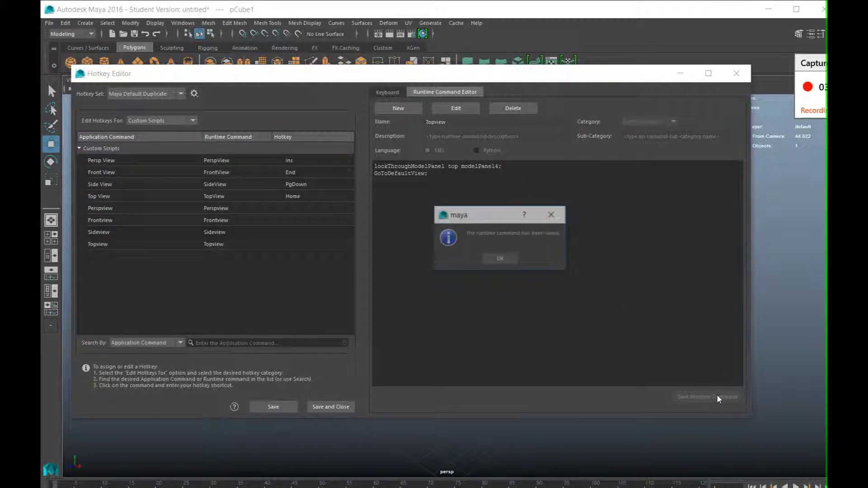
pyautogui.click(498, 258)
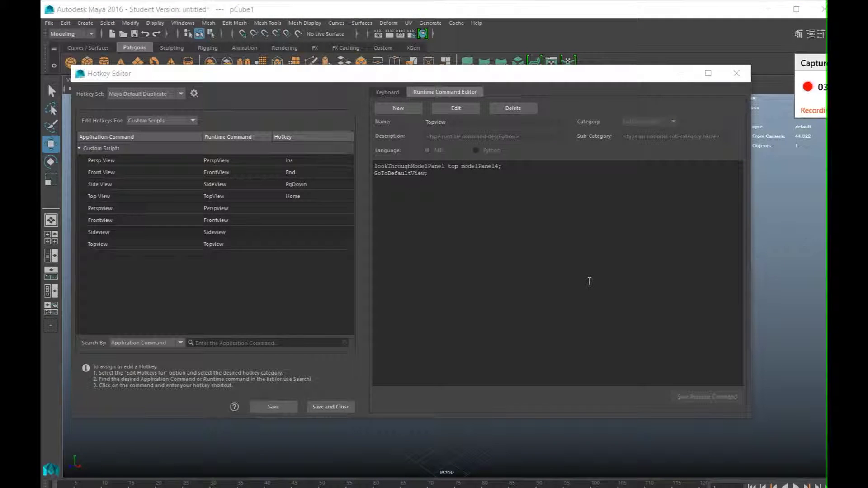
# Try to assign Ins as the hotkey of the new Perspview command, and clear that assignment.
pyautogui.click(201, 211)
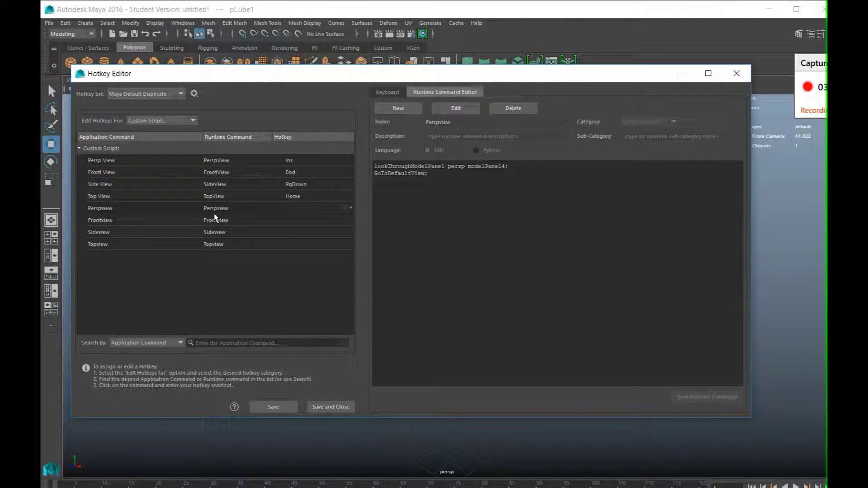
pyautogui.press('Insert')
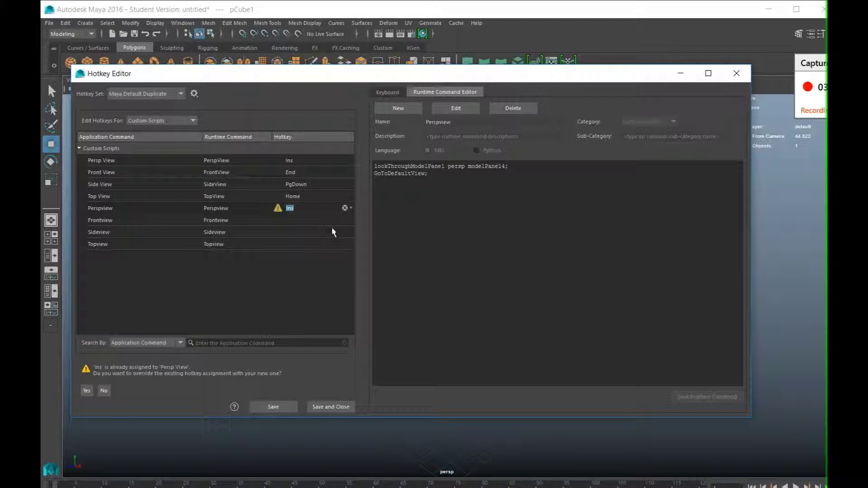
pyautogui.click(345, 208)
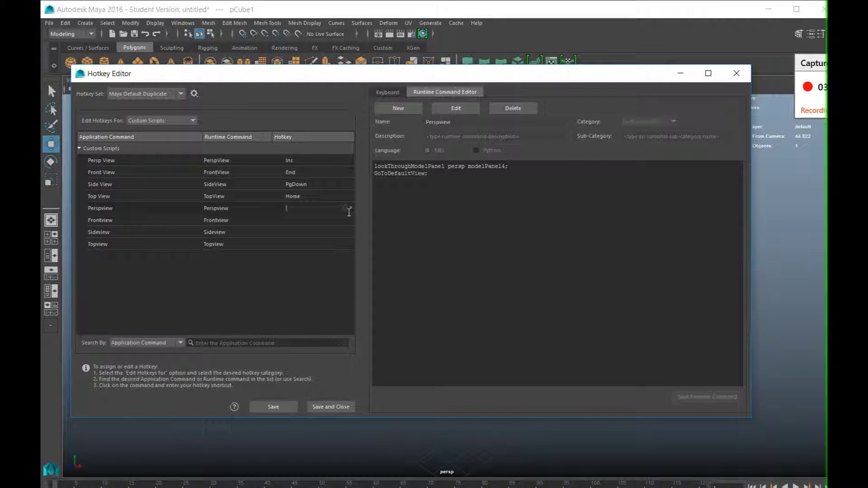
pyautogui.click(296, 292)
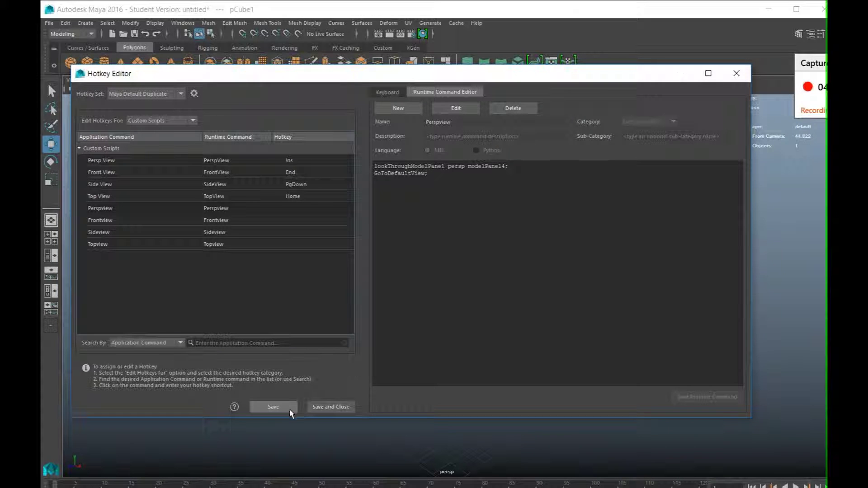
# Save the hotkey settings and test switching the viewport to the top view and back to perspective.
pyautogui.click(274, 407)
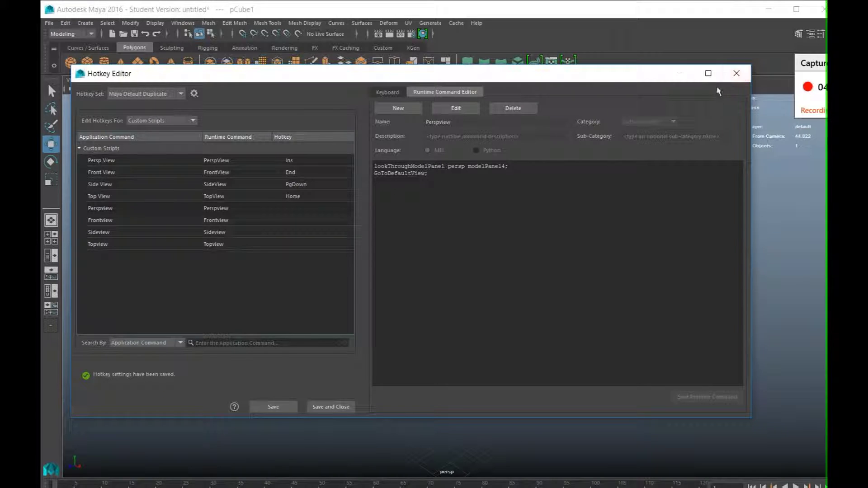
pyautogui.click(736, 75)
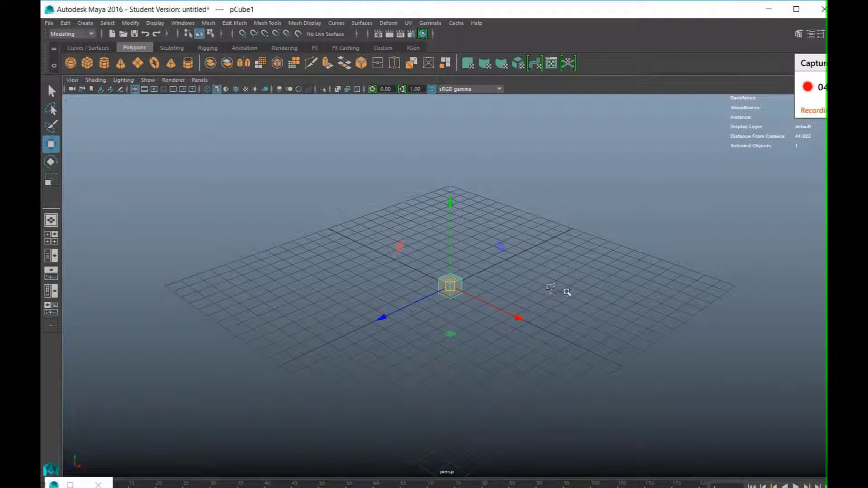
pyautogui.press('space')
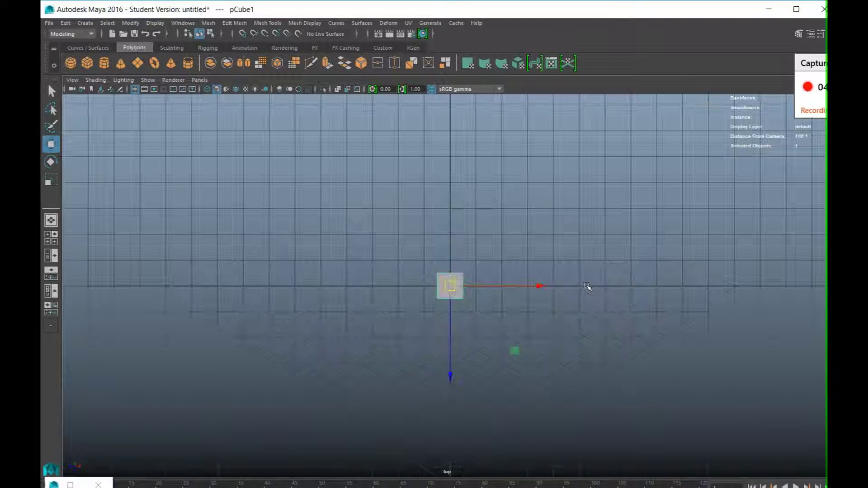
pyautogui.press('space')
# Restore the Hotkey Editor and examine the script of the existing Persp View command.
pyautogui.click(70, 485)
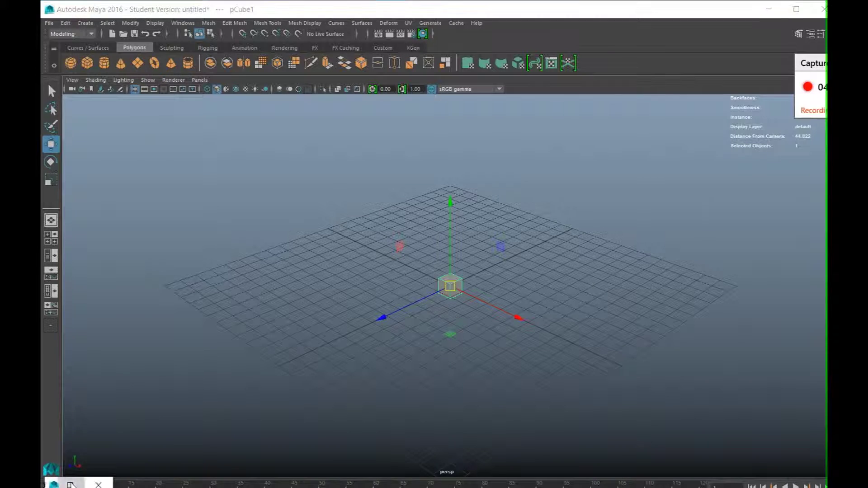
pyautogui.click(197, 97)
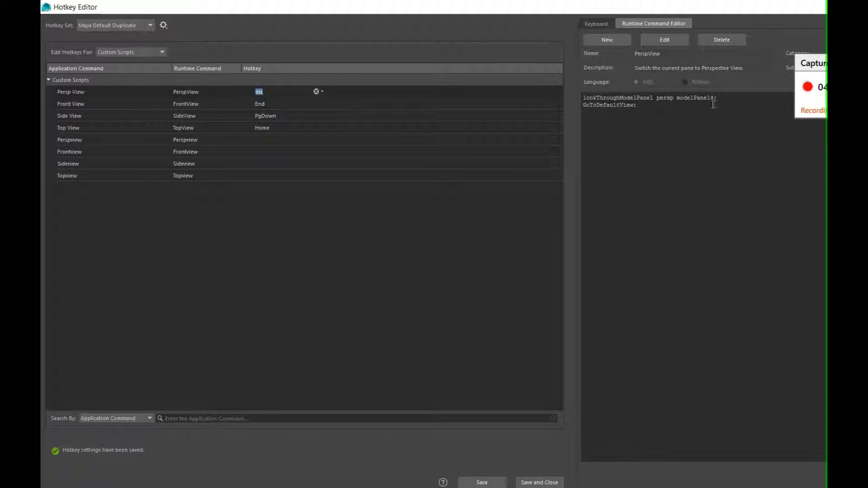
pyautogui.press('super+Down')
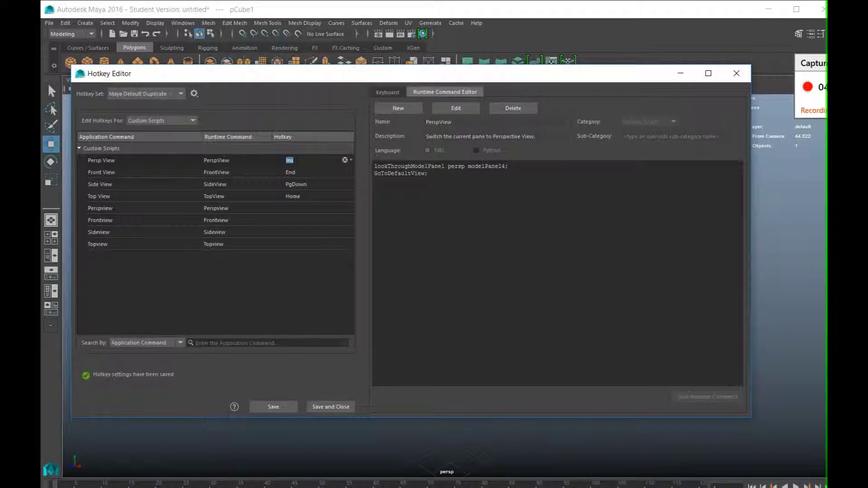
# Minimize the Hotkey Editor and show the four-view layout.
pyautogui.click(680, 74)
pyautogui.click(605, 238)
pyautogui.press('space')
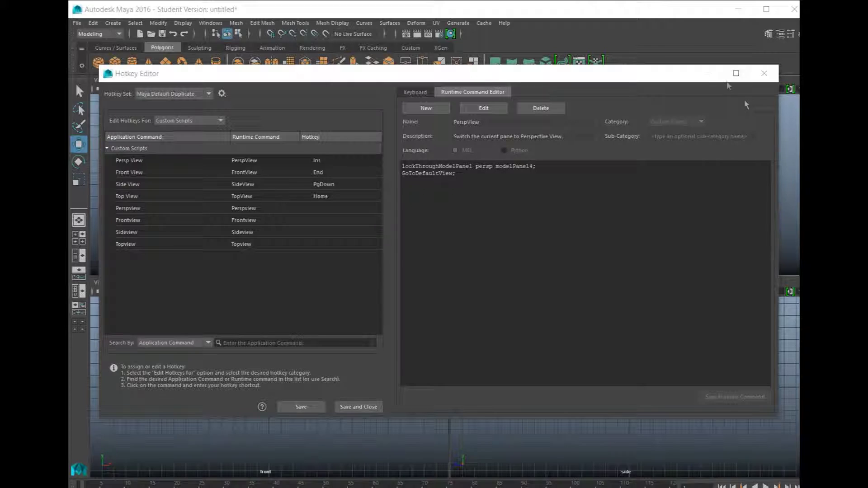
pyautogui.click(709, 77)
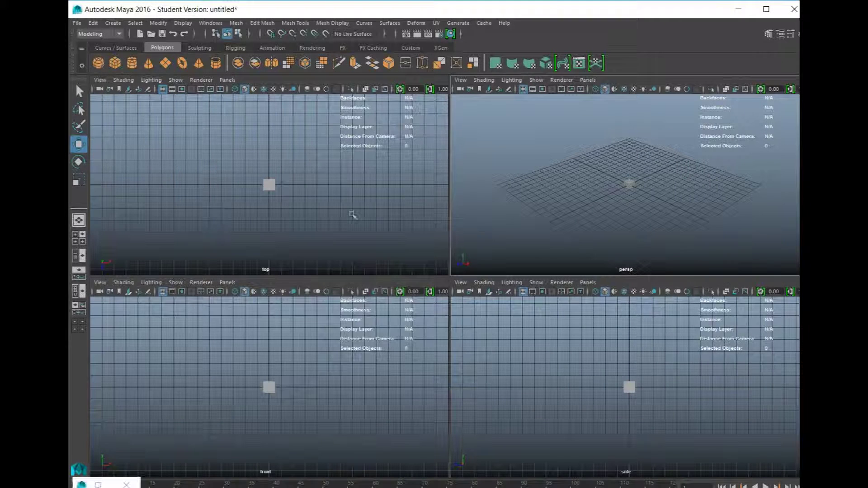
# Test the view hotkeys by switching the perspective panel to the top view, orbiting it, and resetting to the default perspective.
pyautogui.keyDown('alt'); pyautogui.moveTo(339, 214); pyautogui.dragTo(348, 192); pyautogui.keyUp('alt')
pyautogui.press('space')
pyautogui.moveTo(603, 205); pyautogui.dragTo(571, 208)
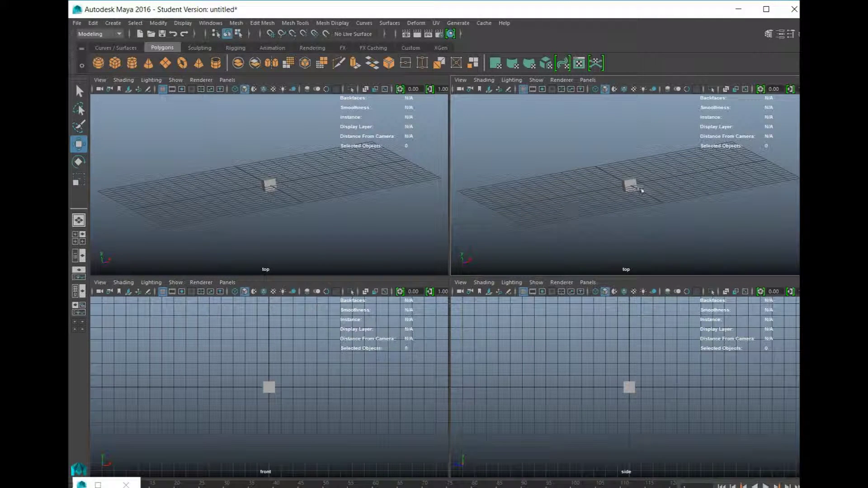
pyautogui.press('[')
pyautogui.press('[')
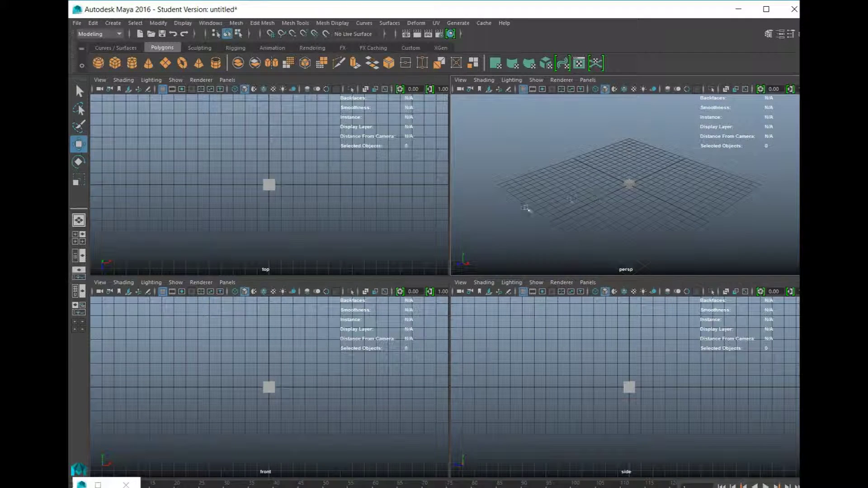
# Switch the perspective panel to the side view, zoom and pan it, reset it to its default, and return to perspective.
pyautogui.keyDown('alt'); pyautogui.moveTo(590, 228); pyautogui.dragTo(653, 209); pyautogui.keyUp('alt')
pyautogui.scroll(10, 654, 210)
pyautogui.press('[')
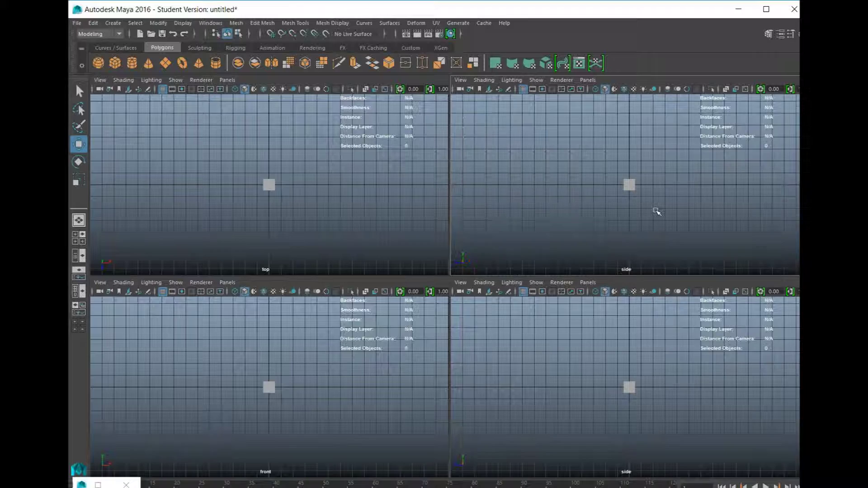
pyautogui.scroll(8, 655, 211)
pyautogui.keyDown('alt'); pyautogui.moveTo(544, 165); pyautogui.dragTo(674, 188, button='middle'); pyautogui.keyUp('alt')
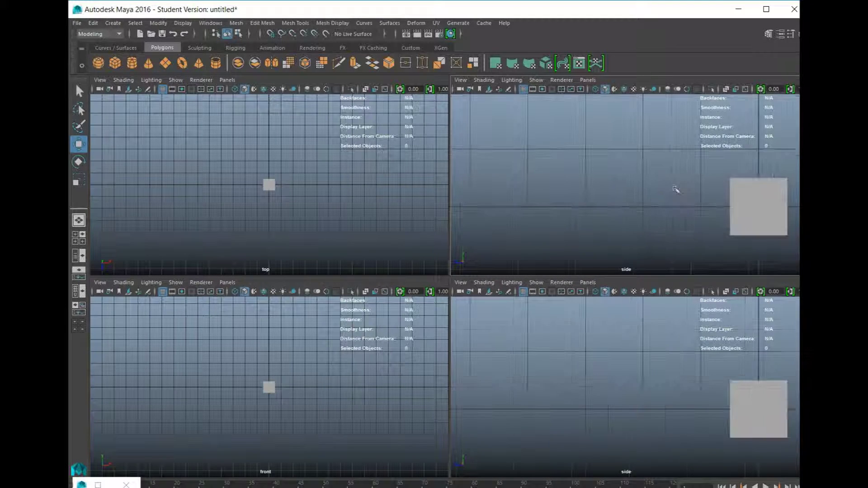
pyautogui.press('[')
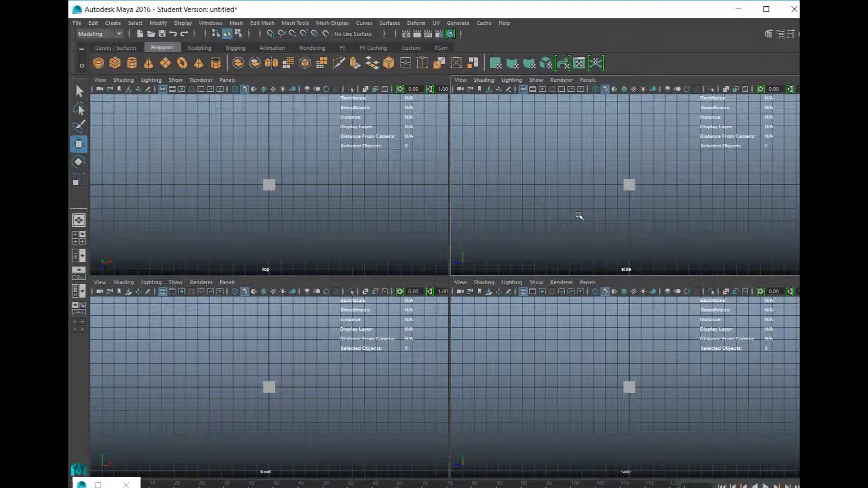
pyautogui.hotkey('ctrl', 'z')
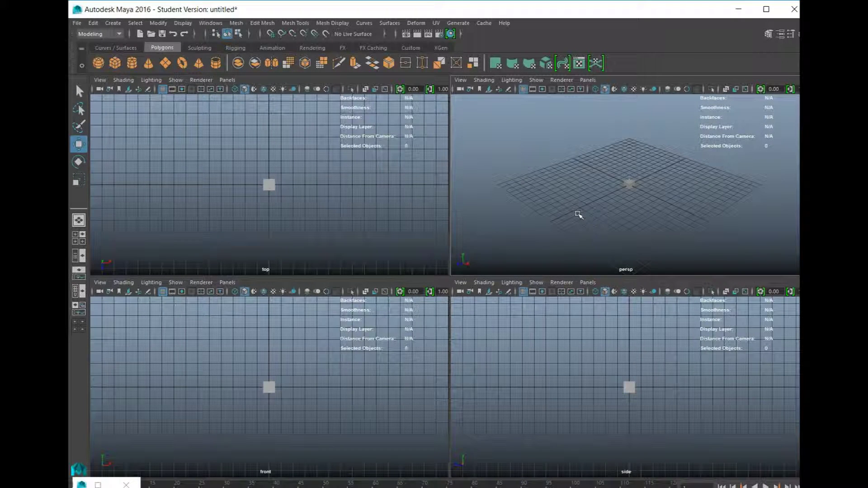